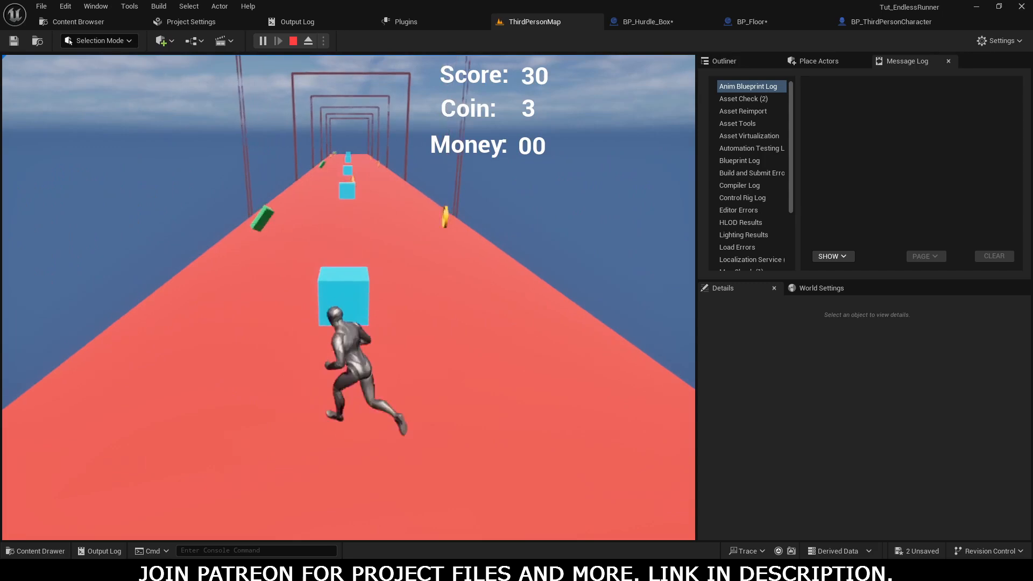
Step: Steer the running character past the blue box hurdles in the endless runner preview
key("d")
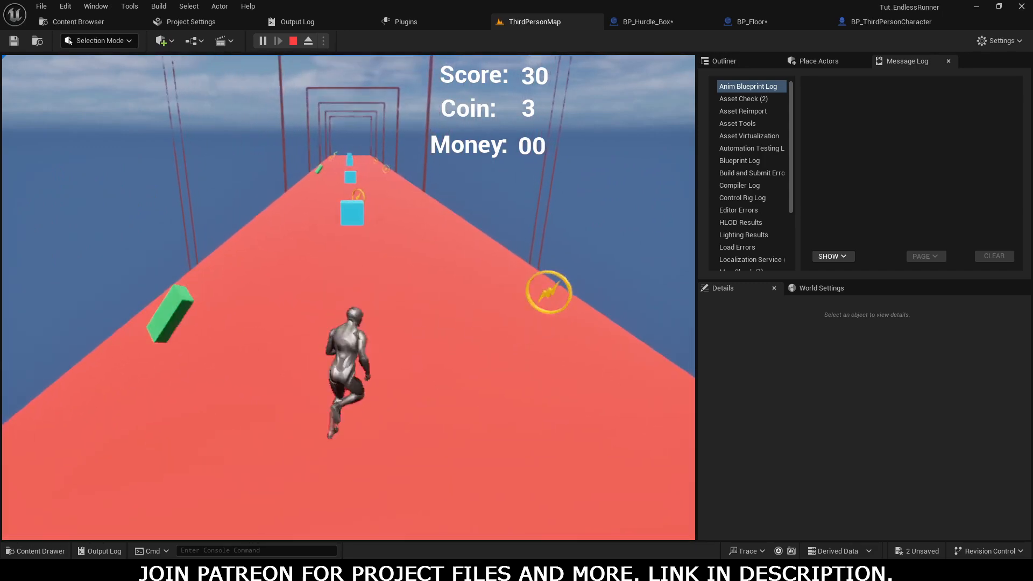
key("d")
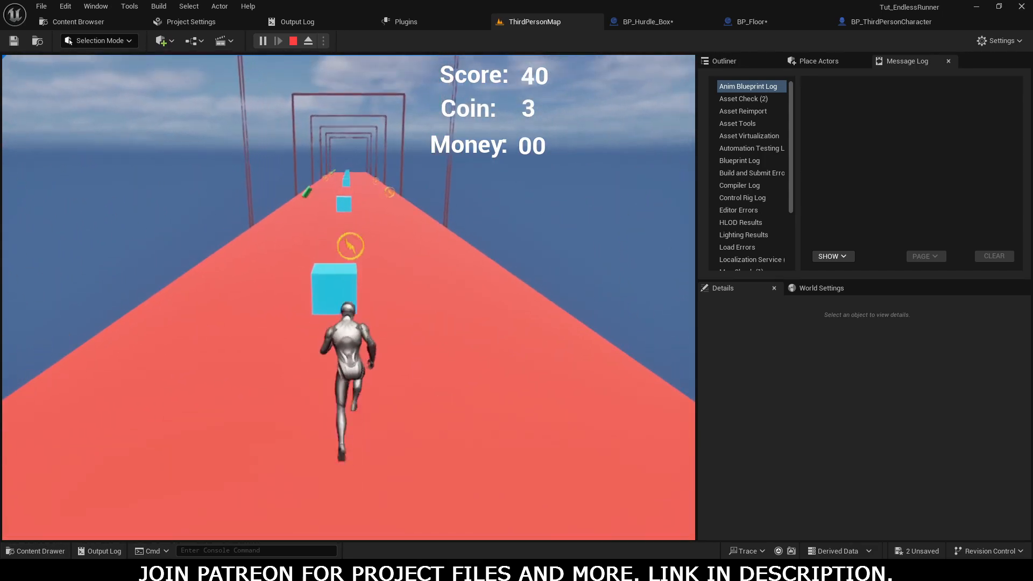
key("a")
key("d")
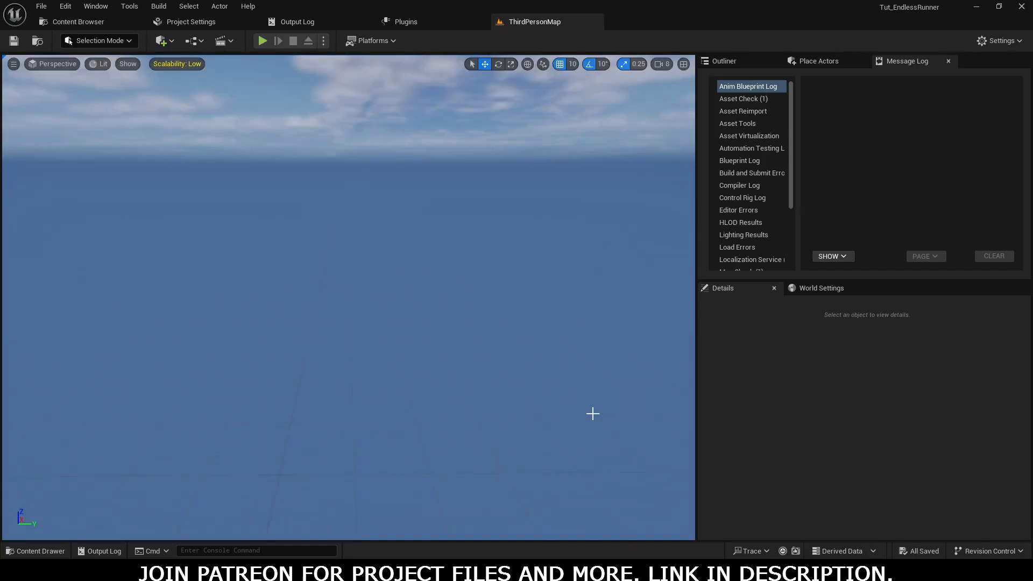
Step: Play-test the current ThirdPersonMap level and stop the preview
left_click(262, 41)
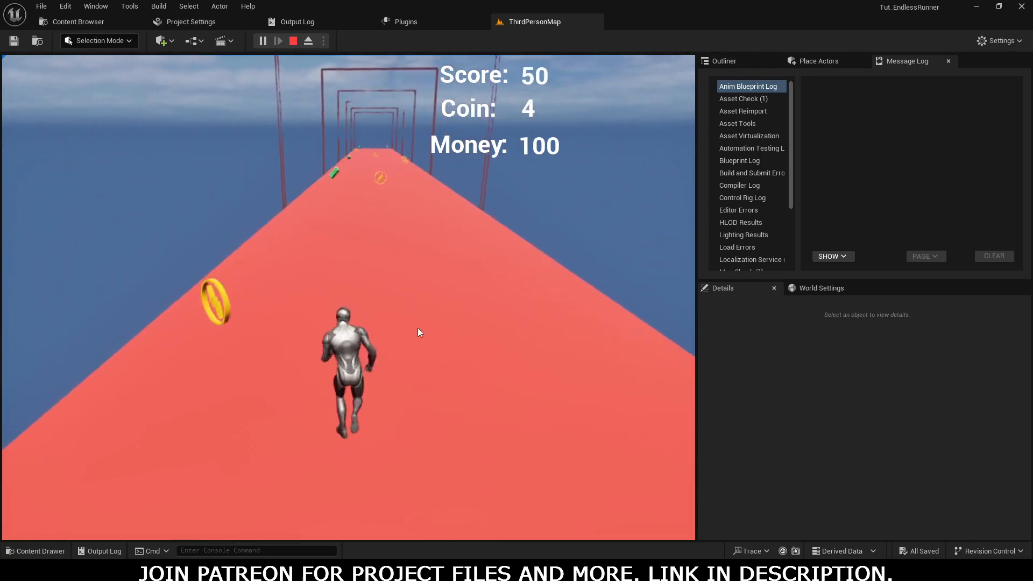
key("Escape")
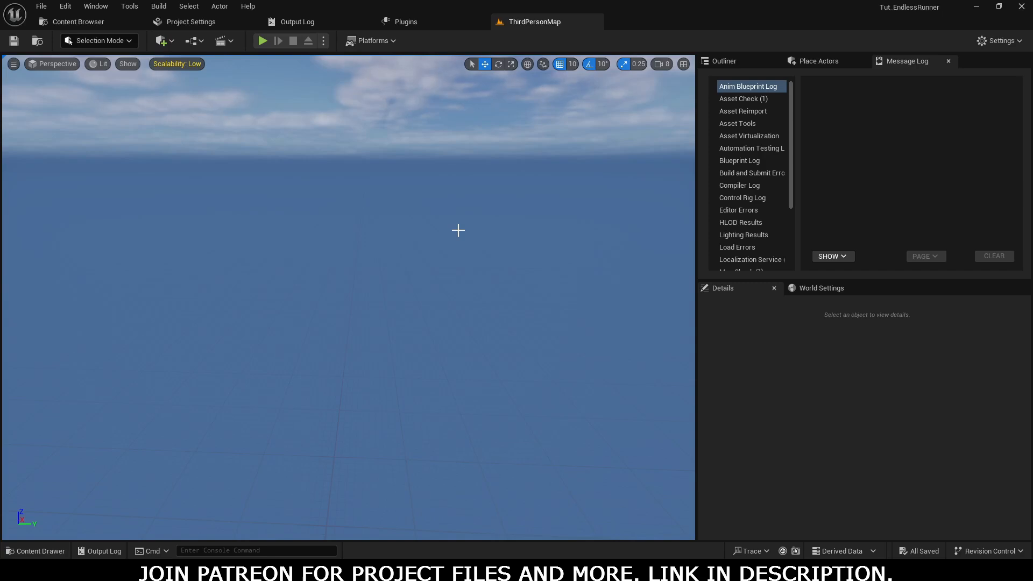
Step: Create an Actor Blueprint class named BP_Hurdle_Box in the EndlessRunner > Actors content folder
key("ctrl+space")
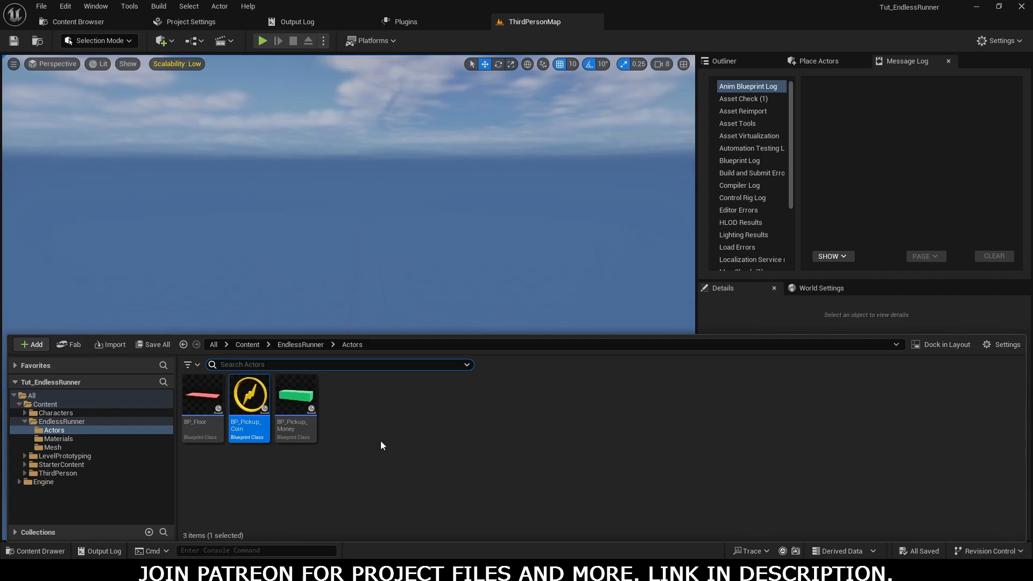
left_click(352, 412)
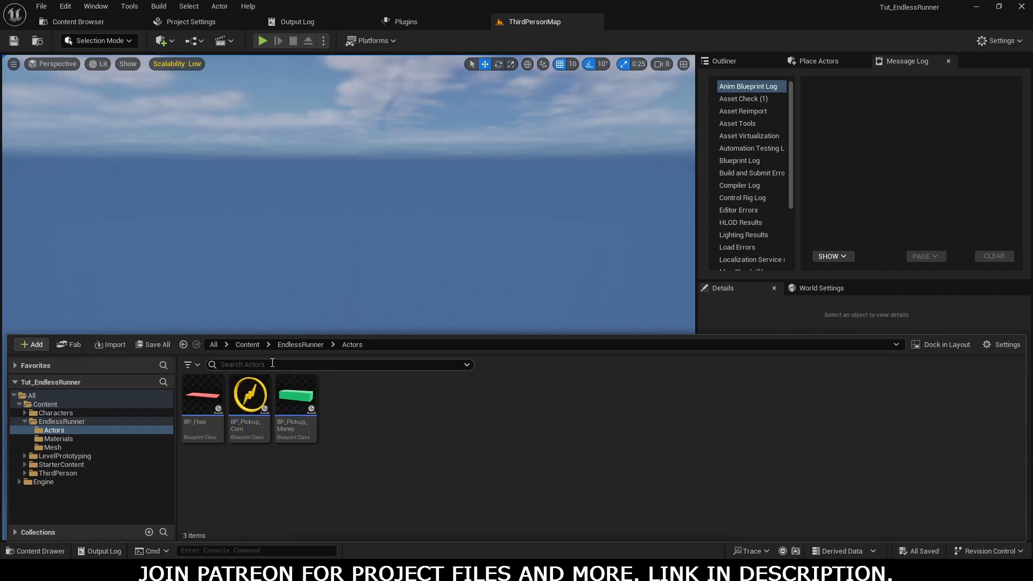
left_click(248, 344)
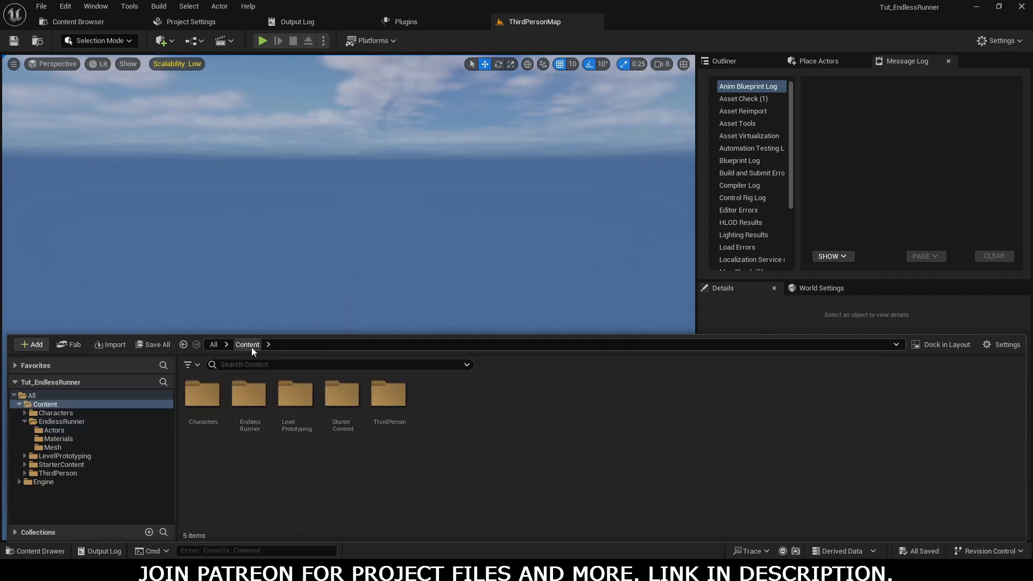
double_click(250, 424)
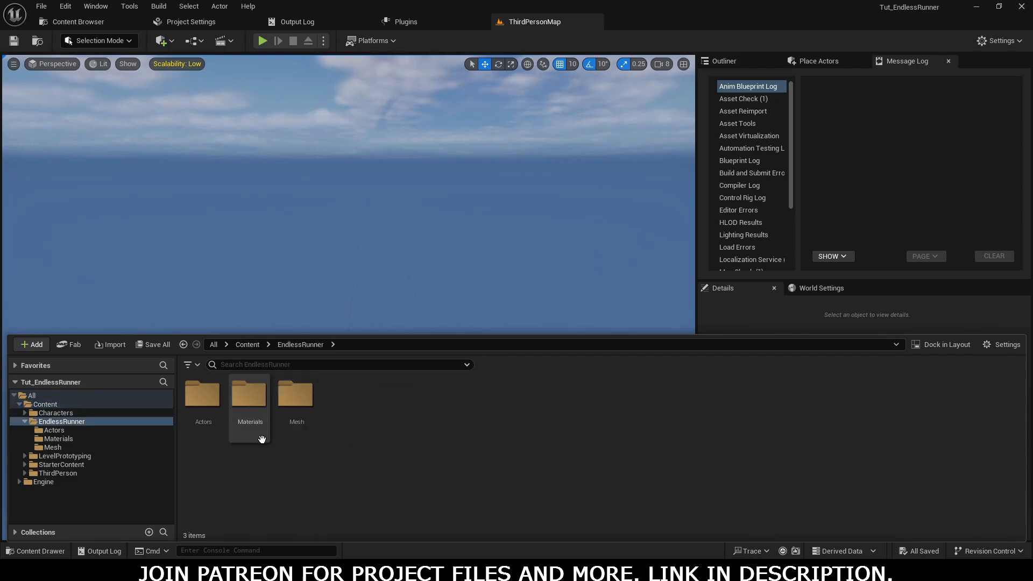
double_click(201, 420)
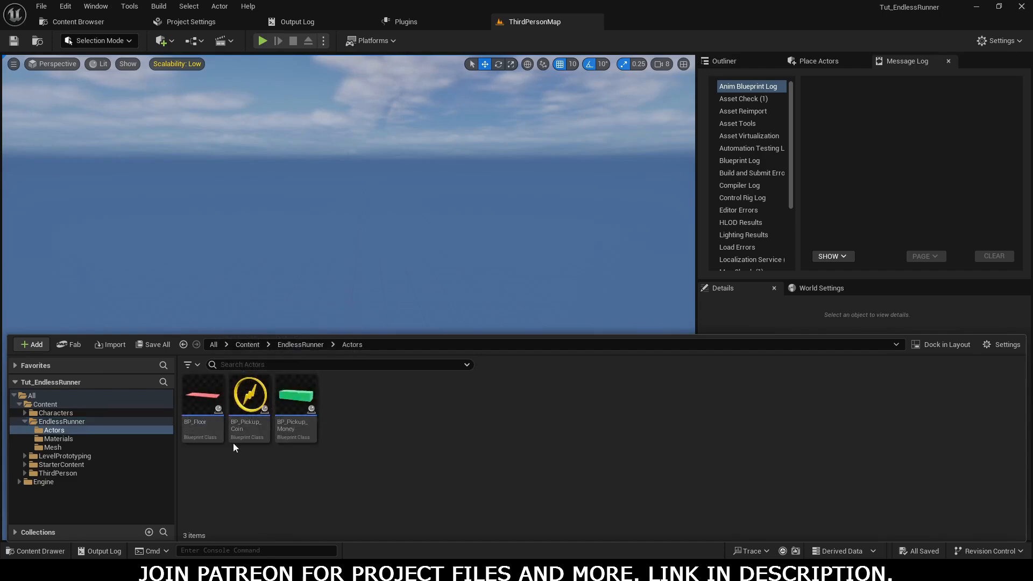
right_click(345, 428)
left_click(404, 238)
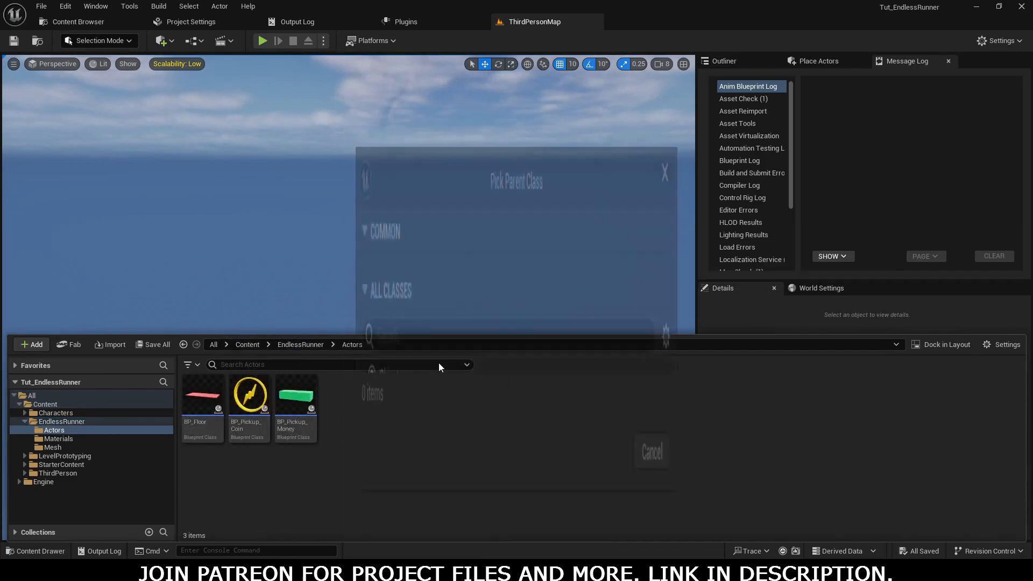
left_click(401, 186)
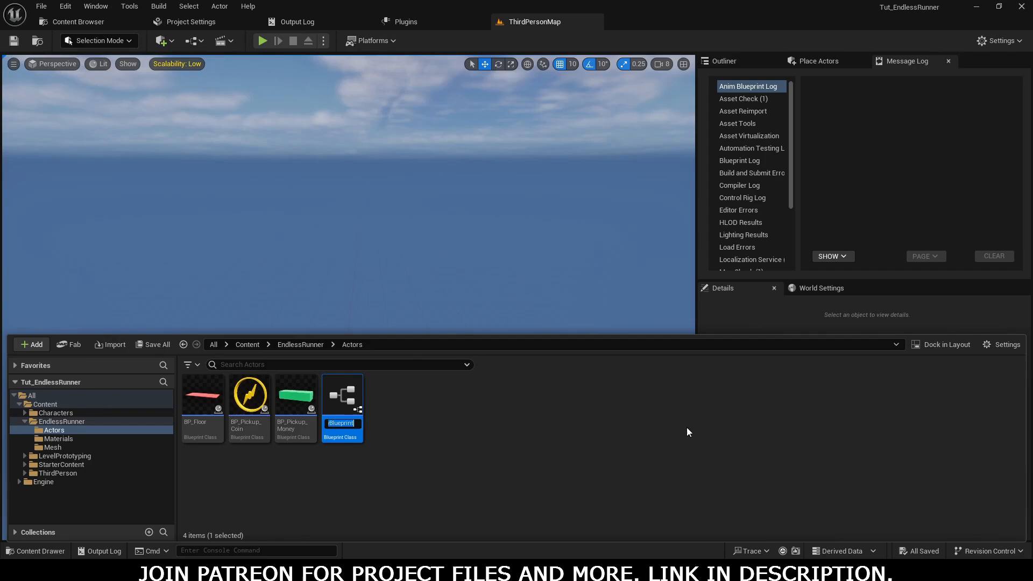
type("BP_Hurdle")
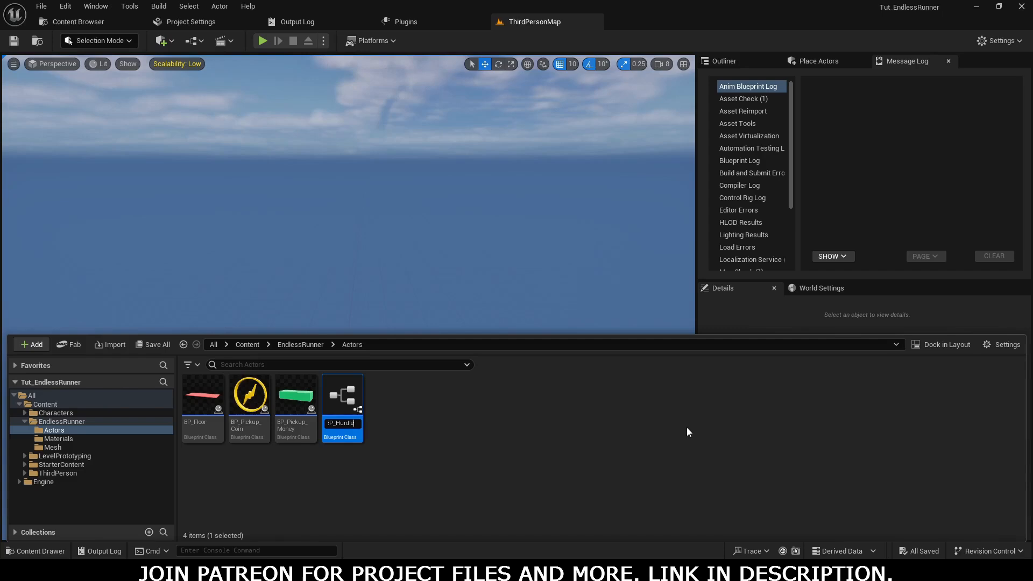
type("_Box")
key("Return")
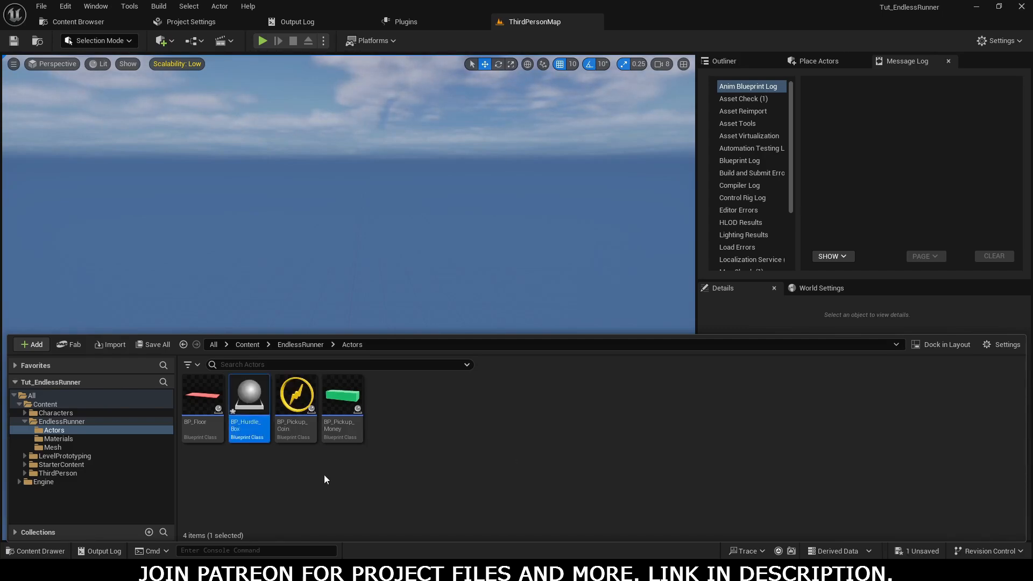
Step: Open BP_Hurdle_Box docked in the main editor window and add a Cube component named SM_Hurdle_Box
double_click(253, 412)
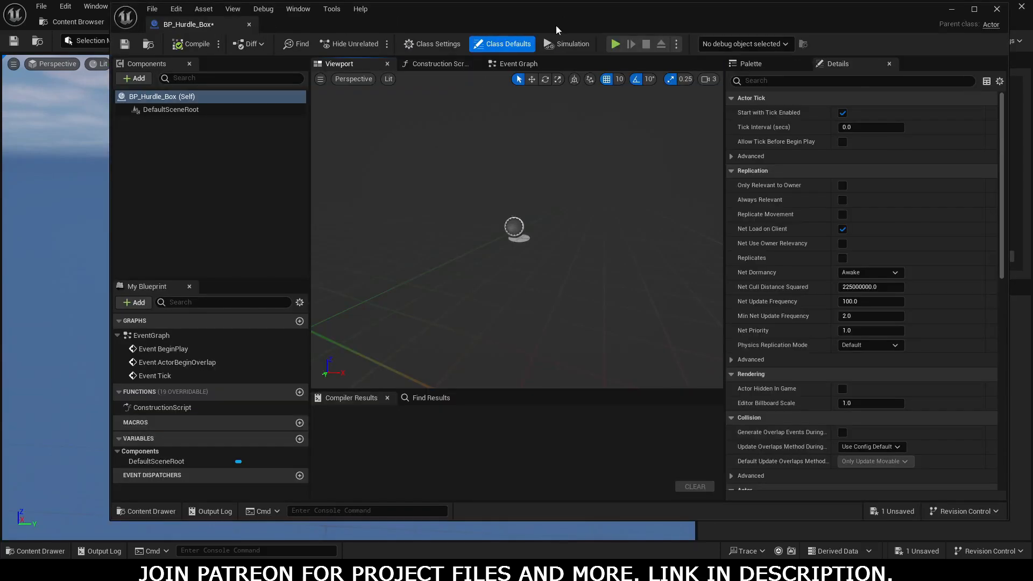
left_click_drag(200, 24, 686, 25)
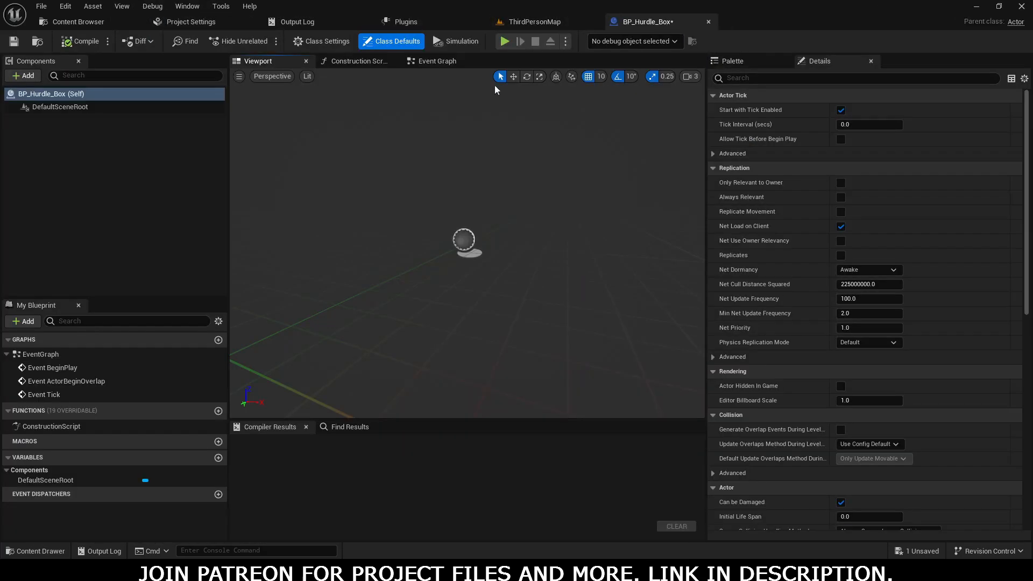
left_click(23, 78)
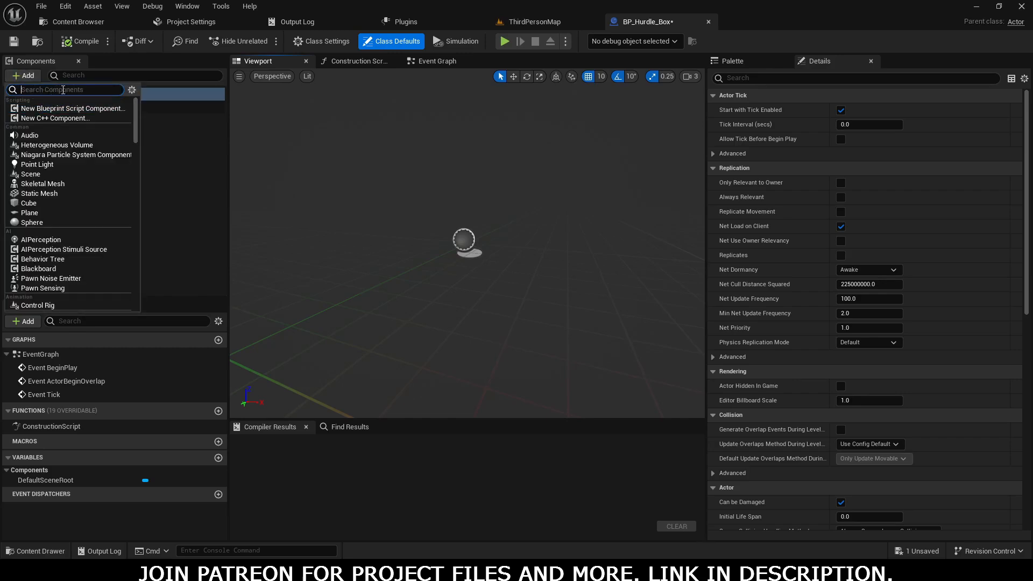
type("cube")
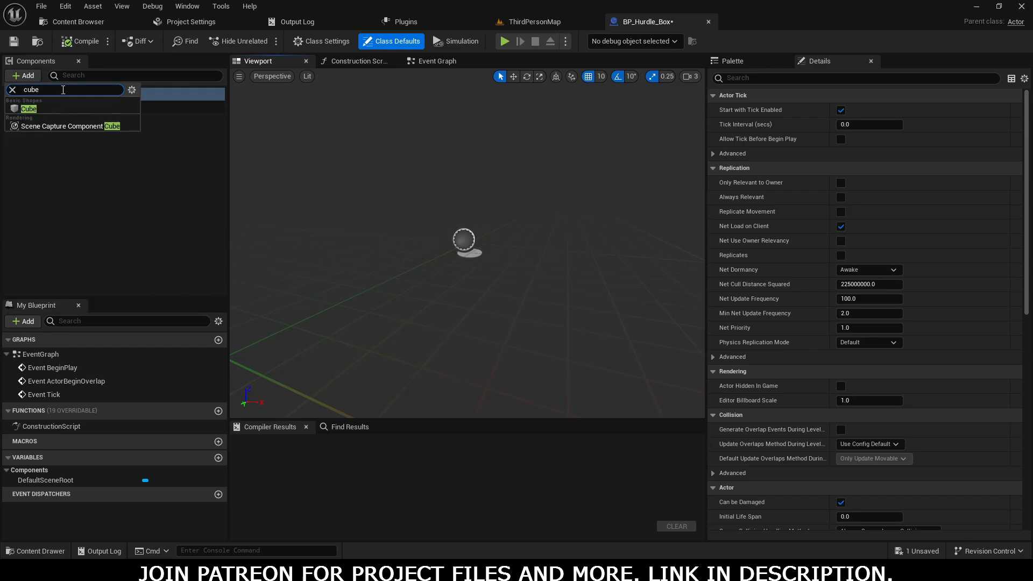
left_click(37, 111)
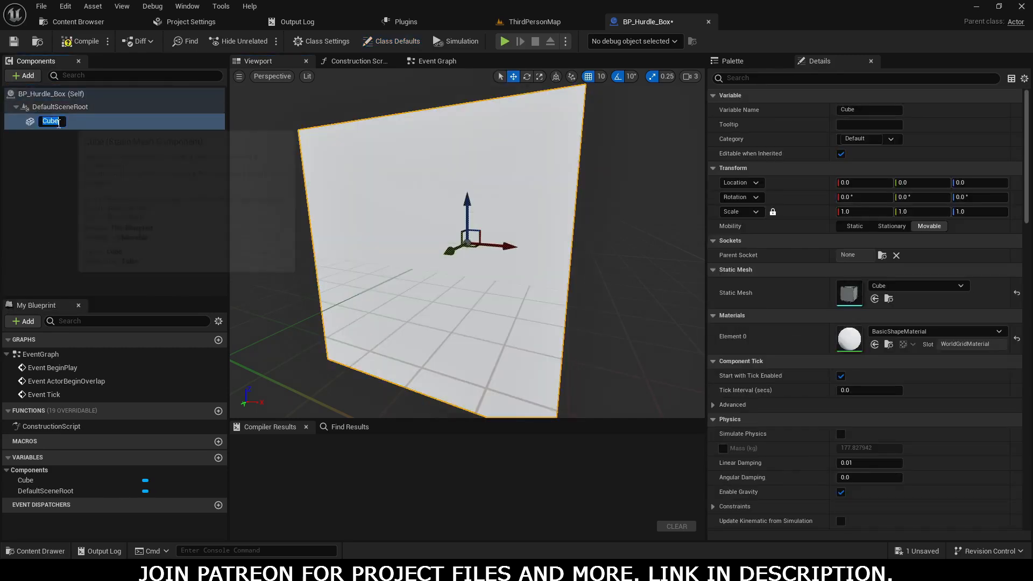
type("SM")
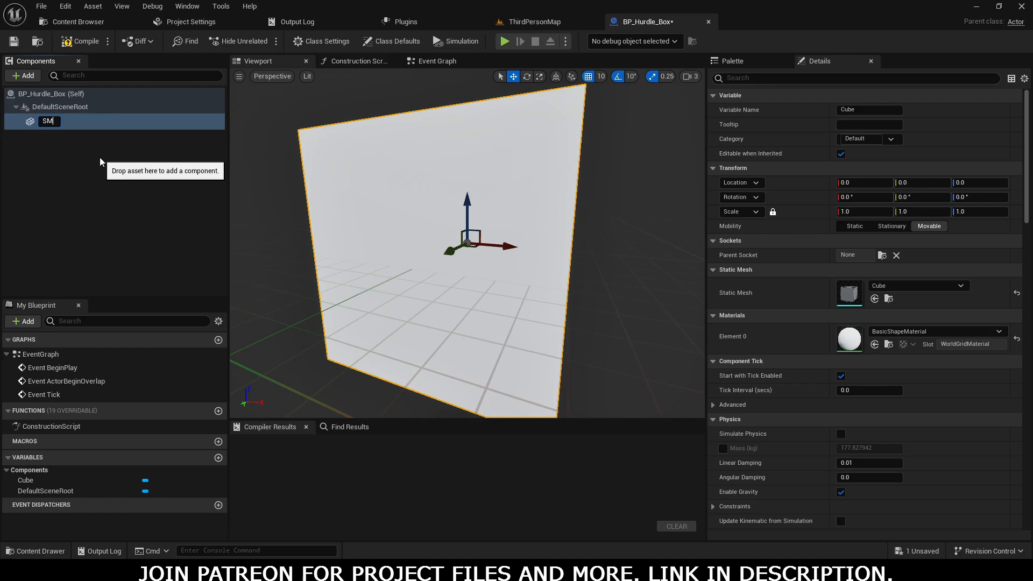
type("_Hurdle_Box")
key("Return")
scroll(334, 193, "down", 6)
right_click_drag(344, 196, 379, 208)
key("w")
key("s")
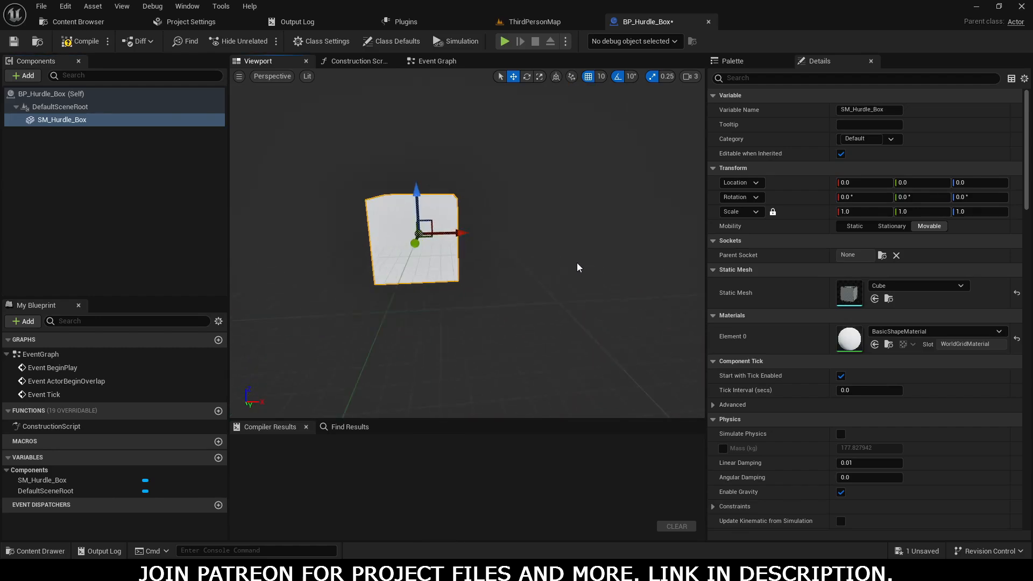
Step: Create a material instance of M_Coin named MI_HurdleBox in the Materials folder and assign it to the SM_Hurdle_Box cube
key("ctrl+space")
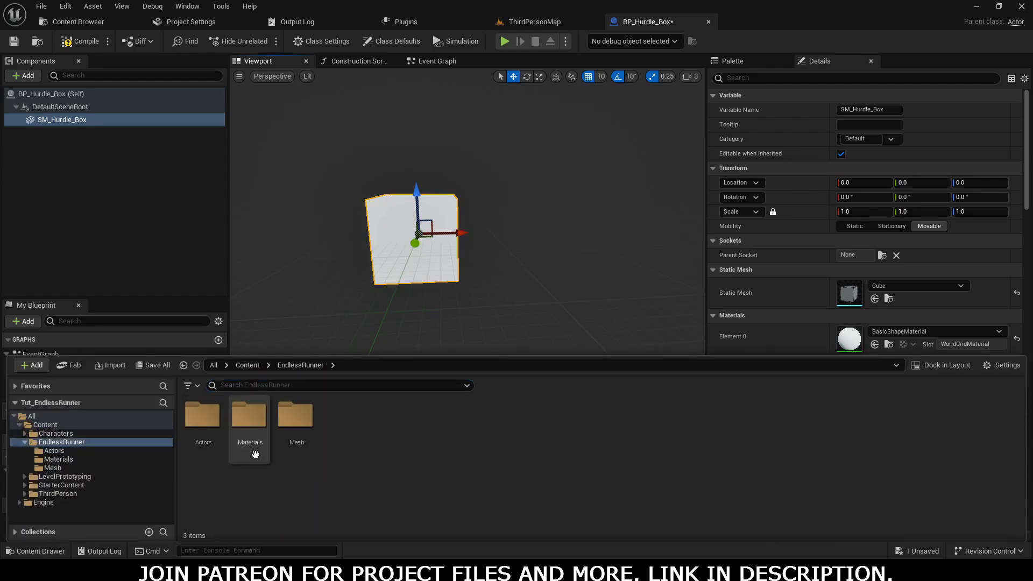
double_click(250, 417)
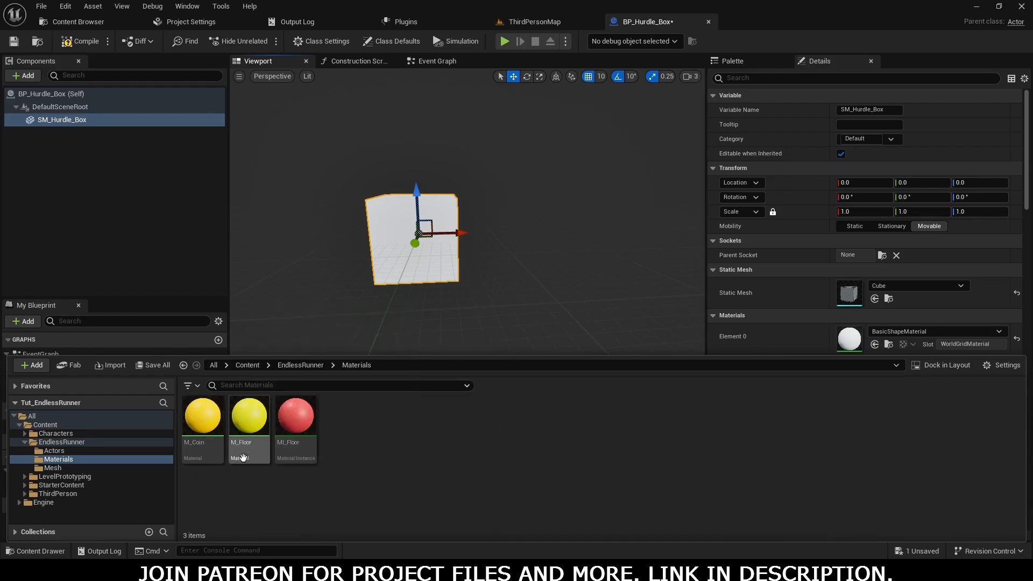
left_click(206, 448)
right_click(206, 448)
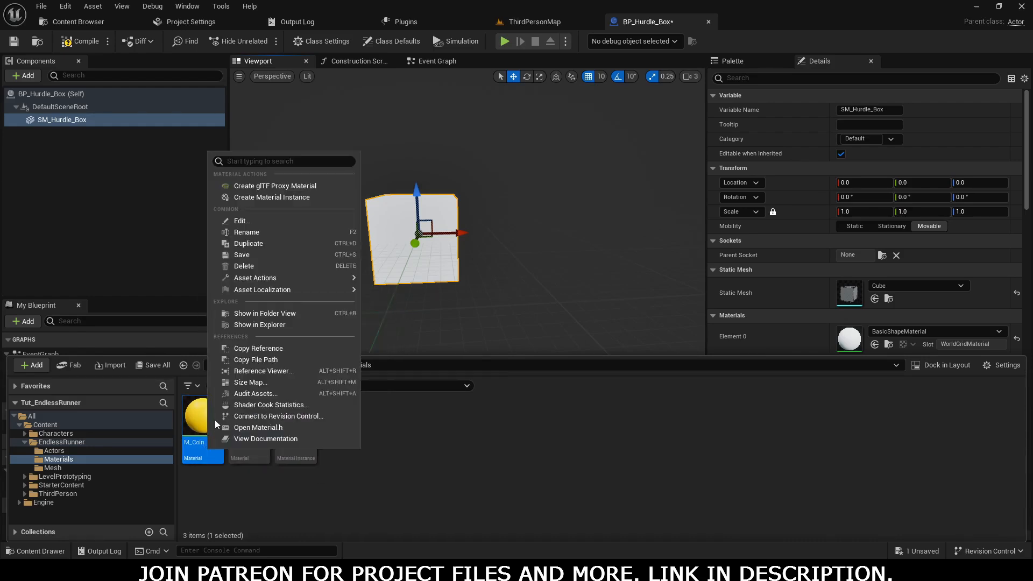
left_click(263, 197)
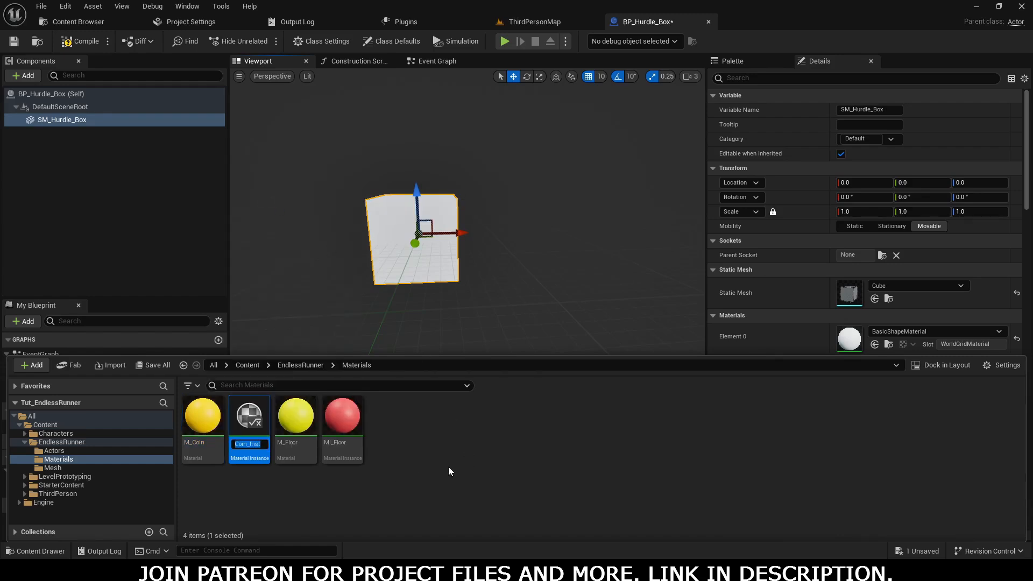
type("MI_")
type("Hurdle")
type("Box")
key("Return")
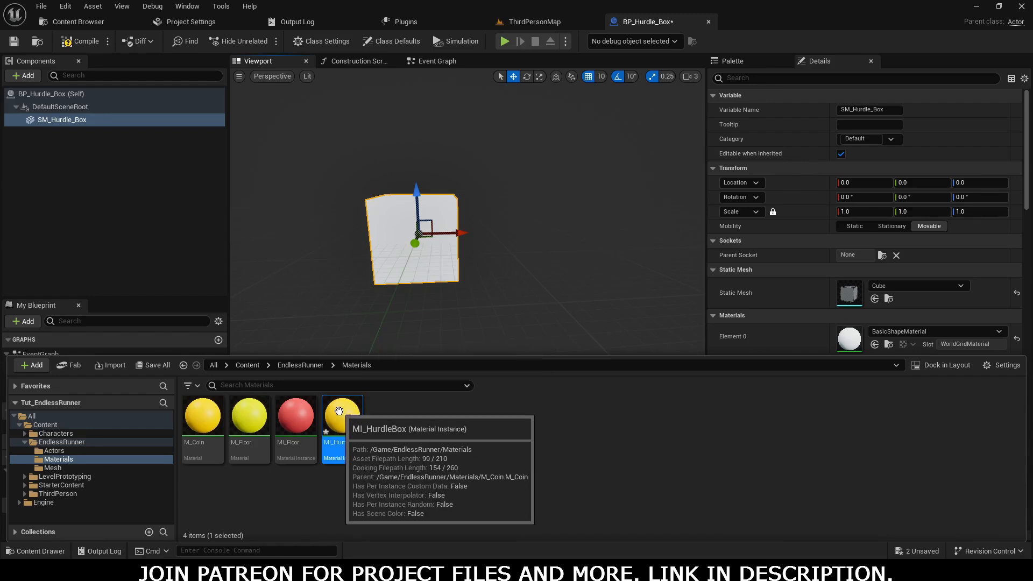
left_click_drag(343, 423, 861, 336)
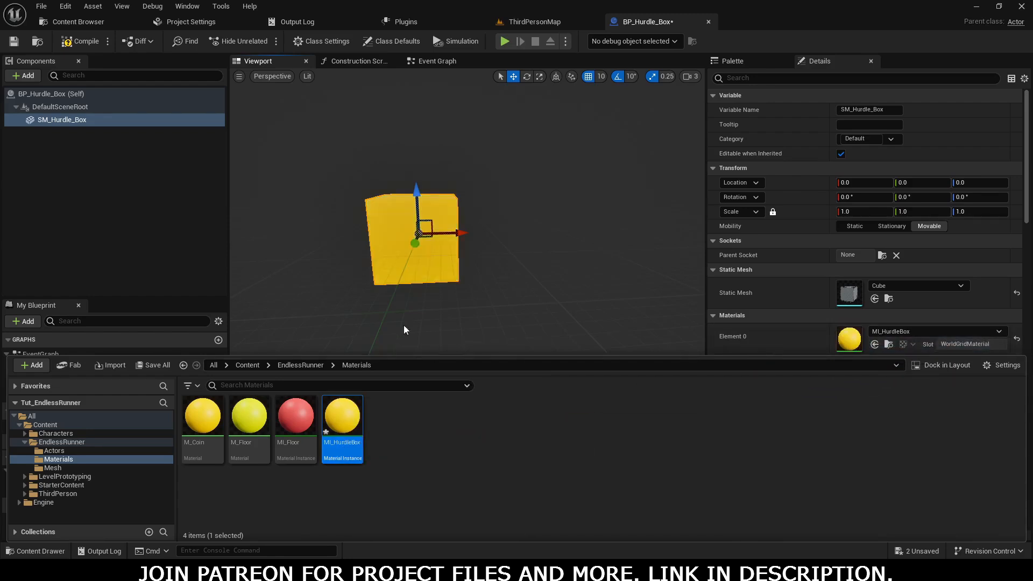
Step: Override the Param color of MI_HurdleBox with bright blue (hex linear 007BFFFF), save the material instance and close its editor
double_click(351, 446)
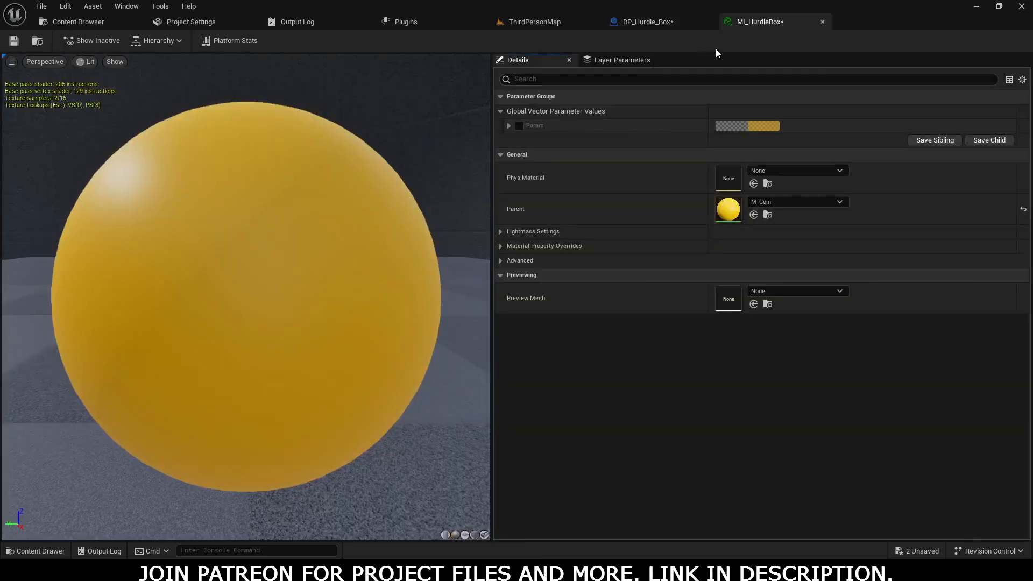
left_click_drag(758, 24, 640, 181)
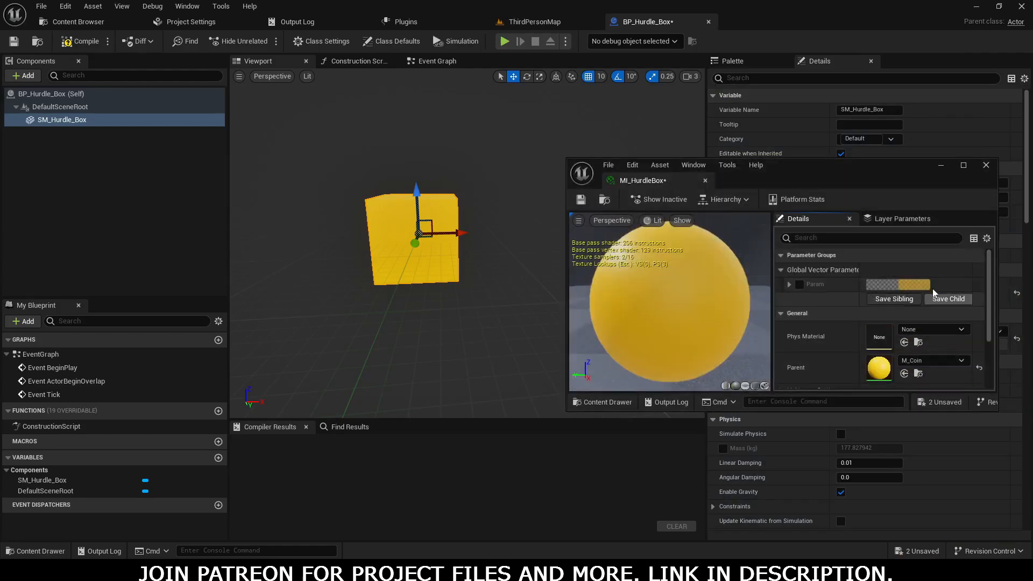
left_click(896, 286)
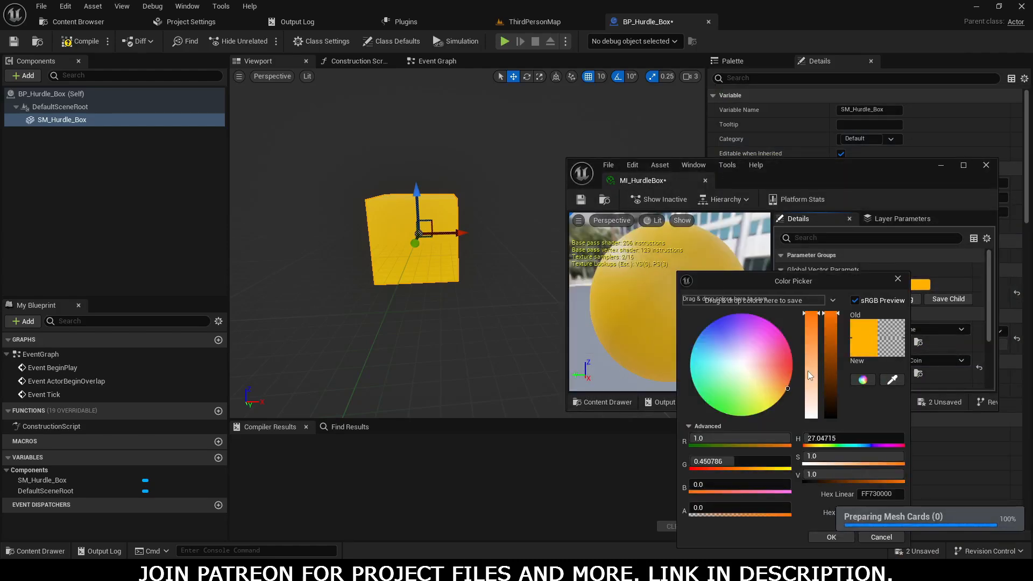
left_click_drag(708, 331, 697, 337)
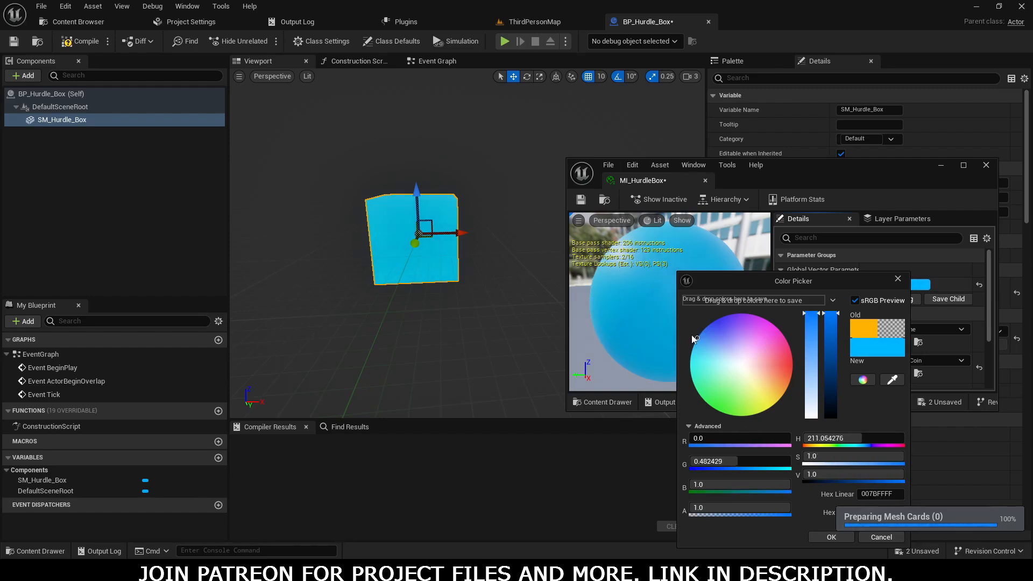
left_click(581, 200)
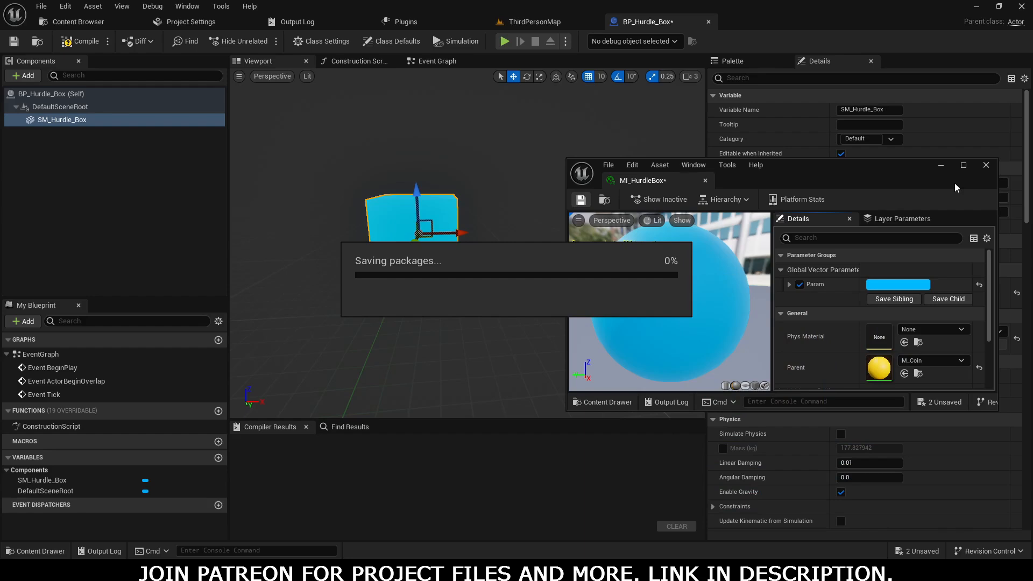
left_click(986, 166)
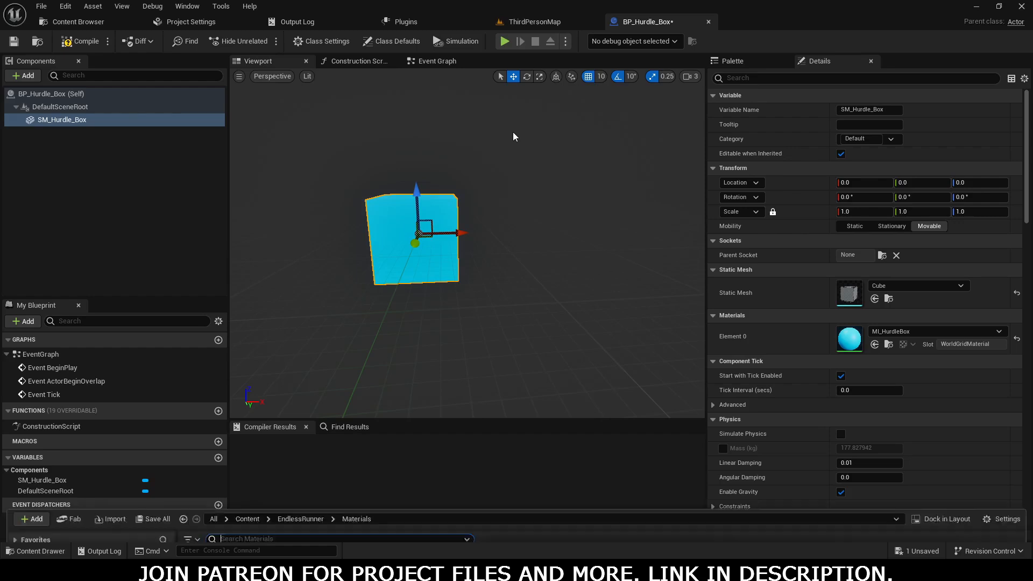
Step: Compile the BP_Hurdle_Box blueprint
key("ctrl+space")
key("ctrl+space")
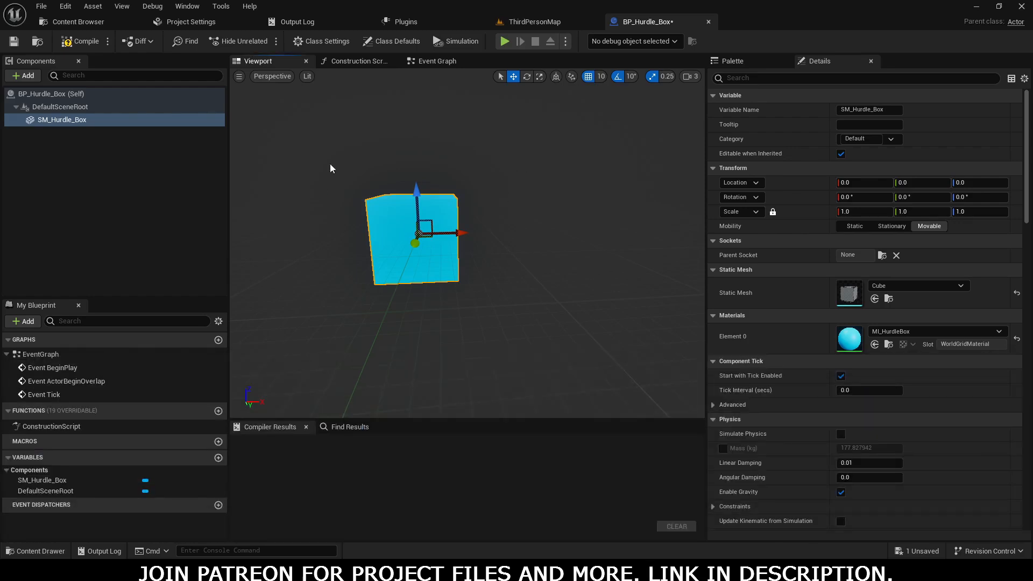
key("F7")
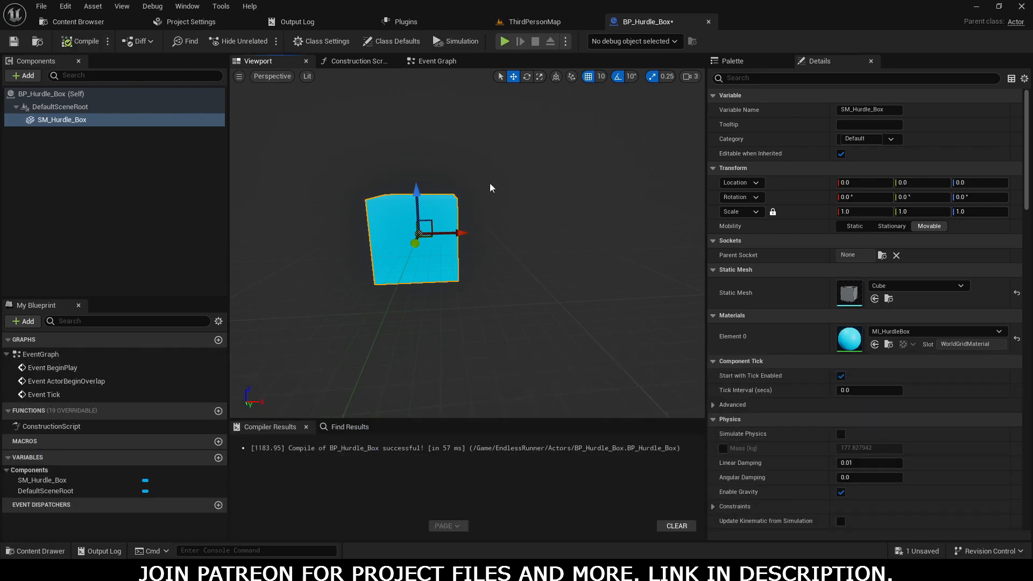
Step: Enable Simulation Generates Hit Events in the collision settings of SM_Hurdle_Box and compile the blueprint
scroll(814, 343, "down", 10)
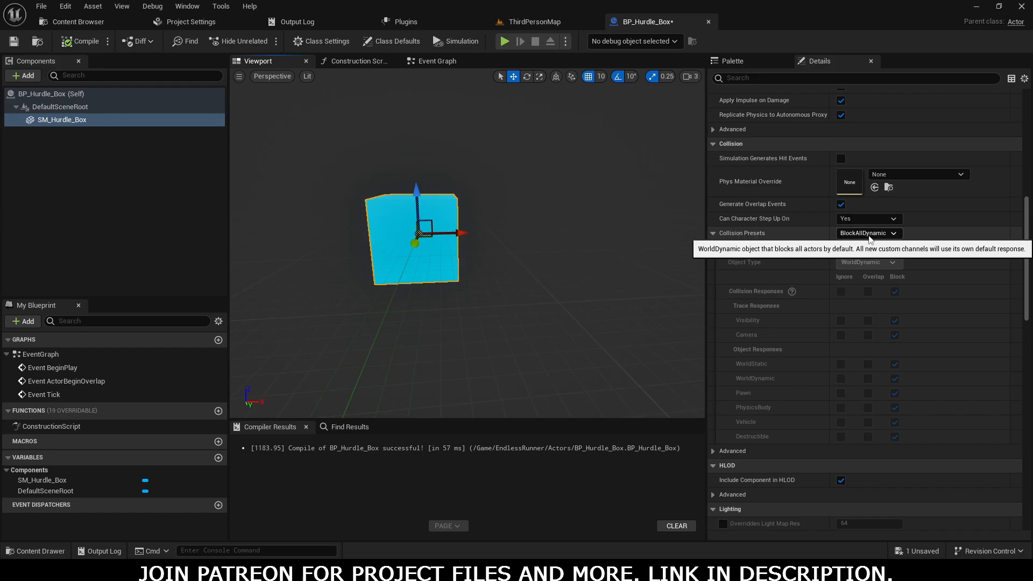
left_click(840, 160)
right_click_drag(595, 277, 694, 296)
left_click_drag(532, 287, 534, 323)
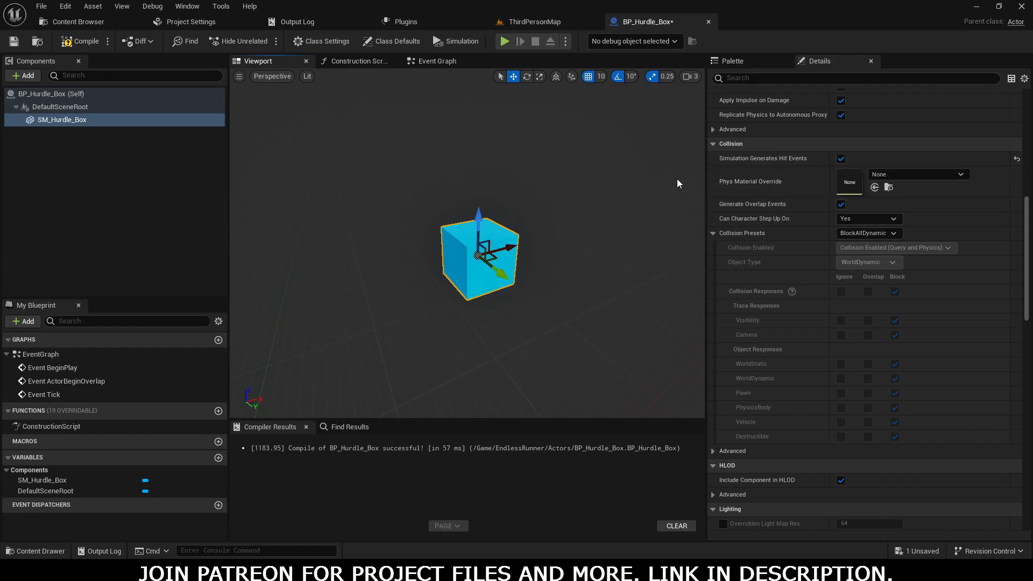
left_click(81, 41)
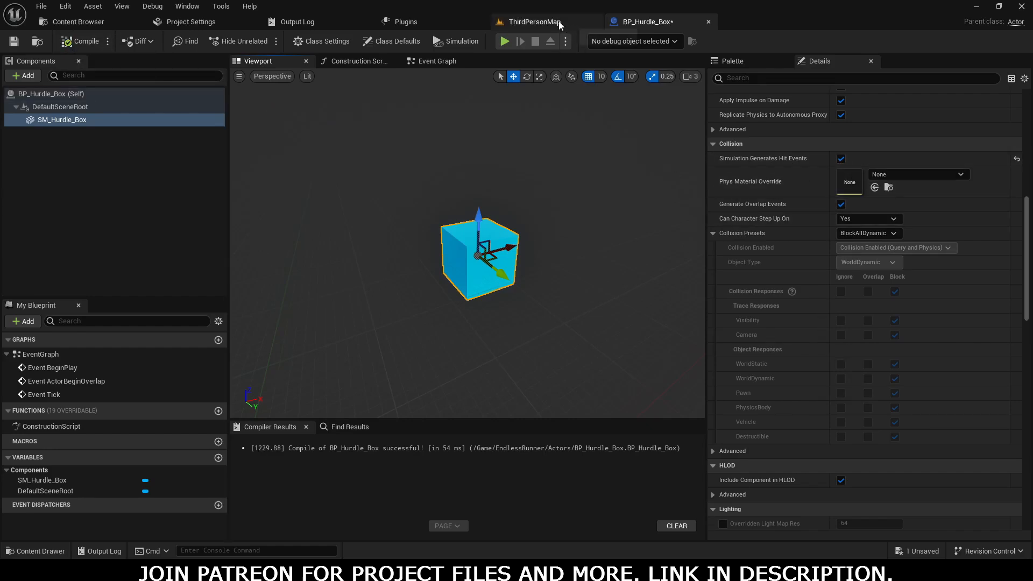
Step: Open the BP_Floor blueprint from the EndlessRunner Actors folder and show its floor mesh and spawn arrows in the 3D view
key("ctrl+space")
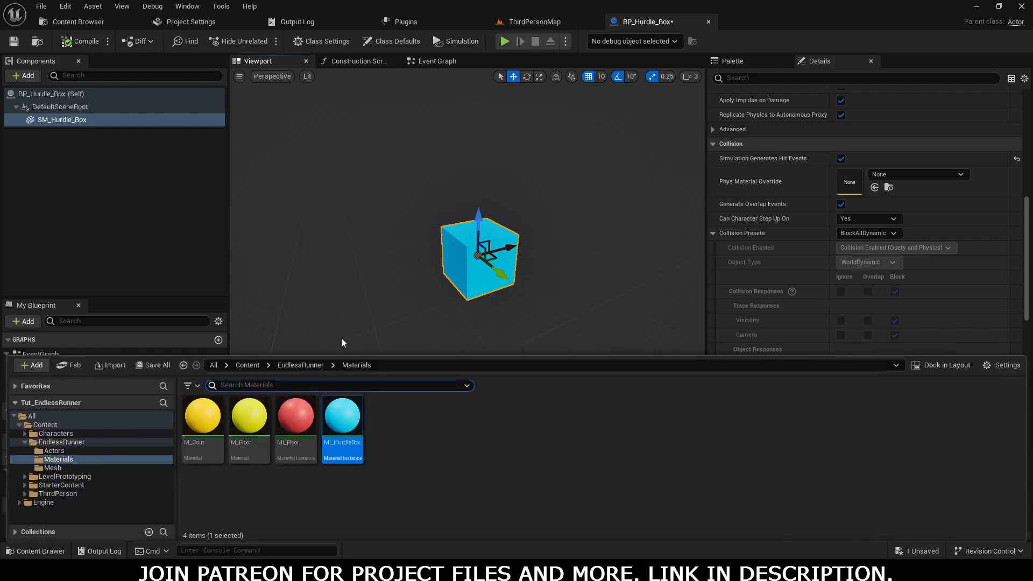
left_click(290, 368)
double_click(202, 423)
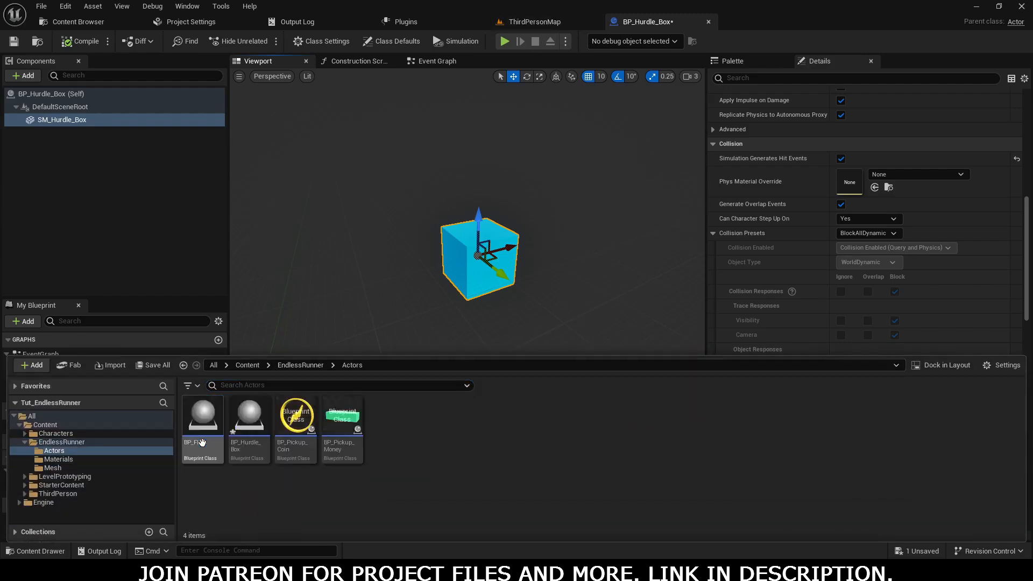
double_click(194, 445)
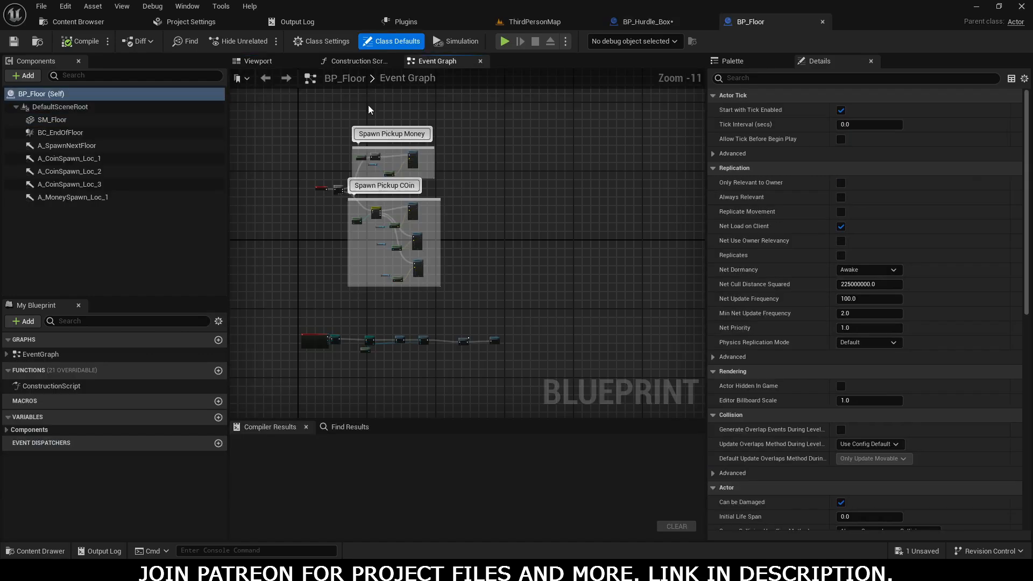
left_click(270, 62)
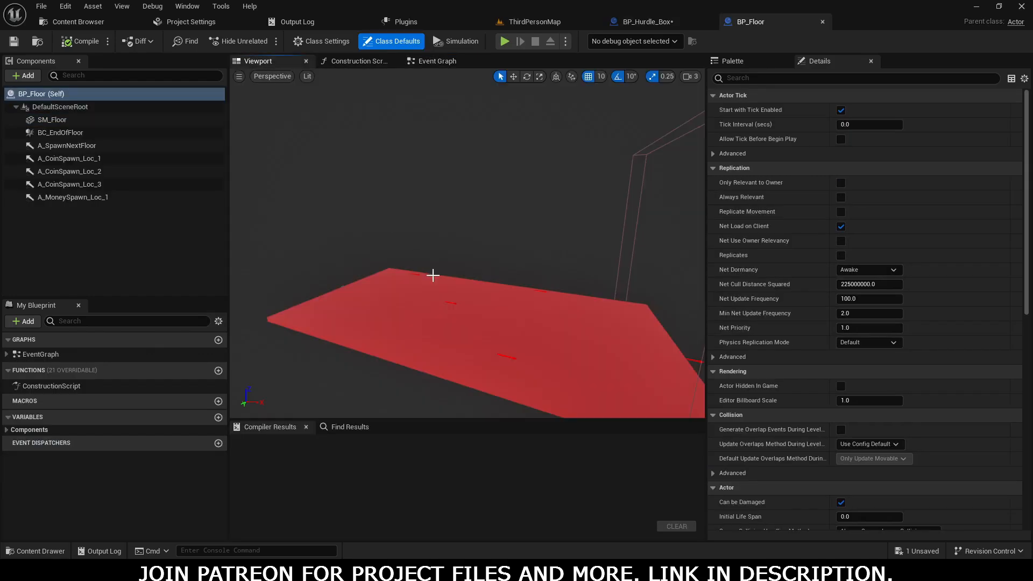
right_click_drag(432, 275, 589, 301)
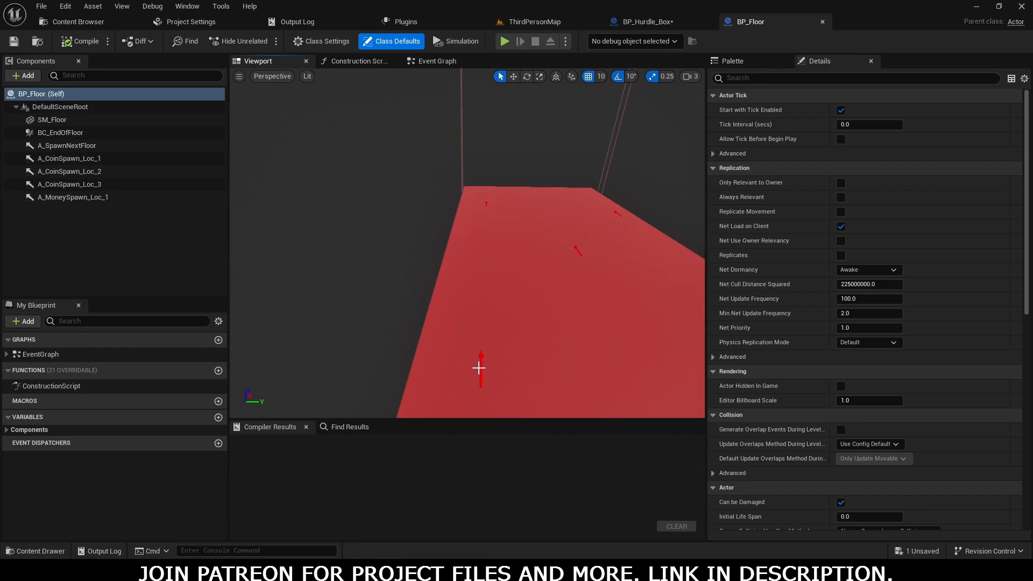